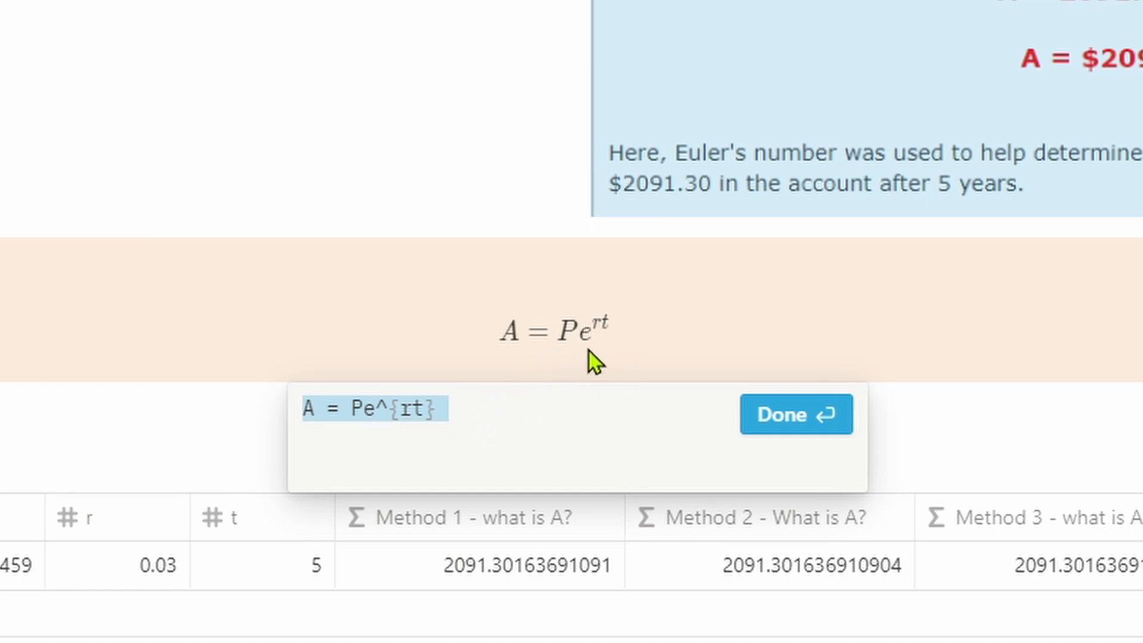
# Step: Open the A = Pe^{rt} block equation inside the toggle to examine its source expression, then close it
pyautogui.press('Escape')
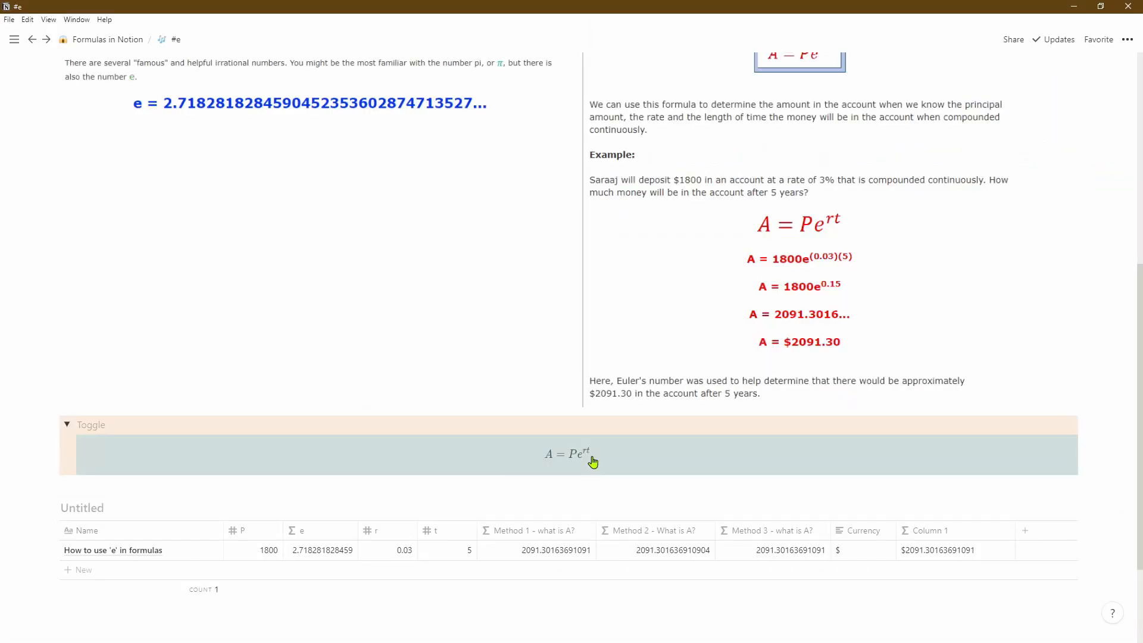
pyautogui.click(576, 455)
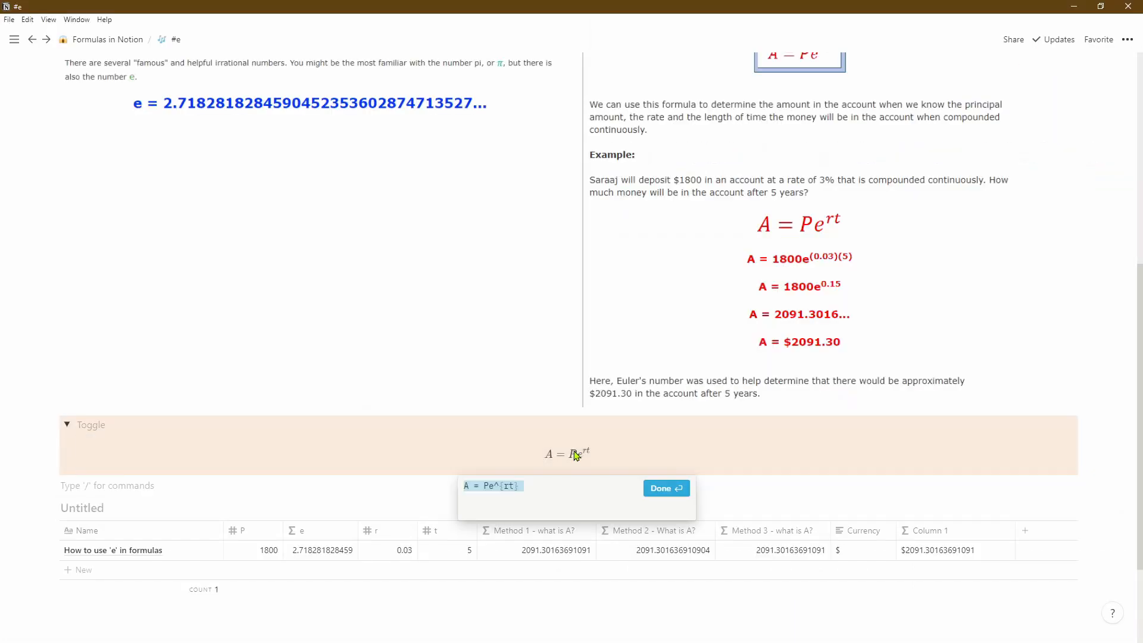
pyautogui.scroll(-1, 576, 455)
pyautogui.click(440, 470)
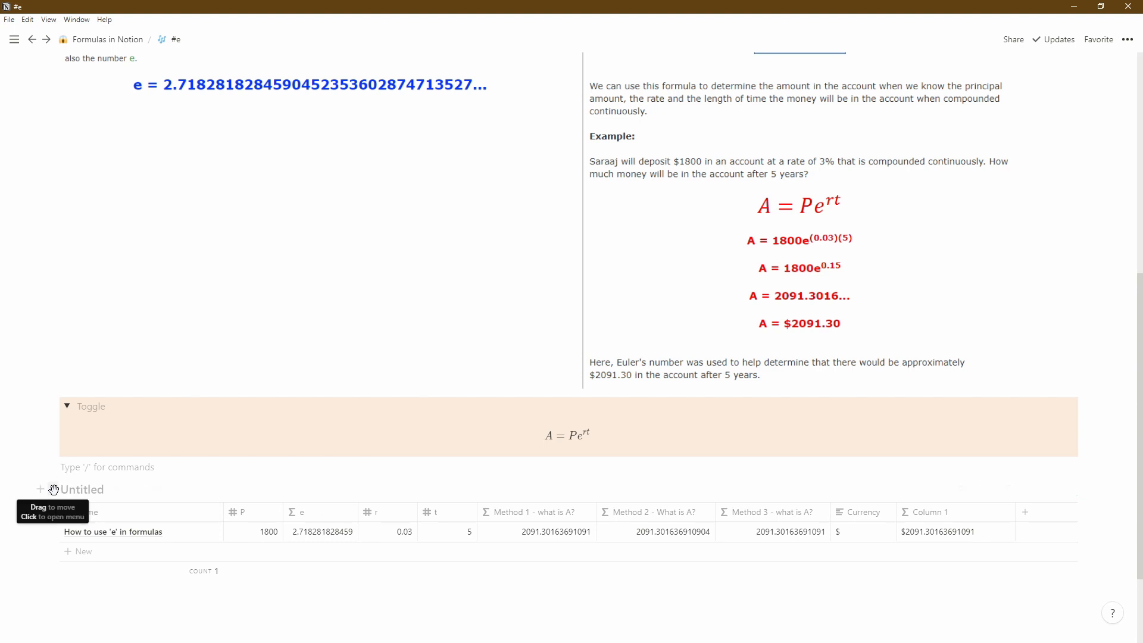
# Step: Duplicate the untitled compound-interest table below the equation toggle
pyautogui.click(53, 489)
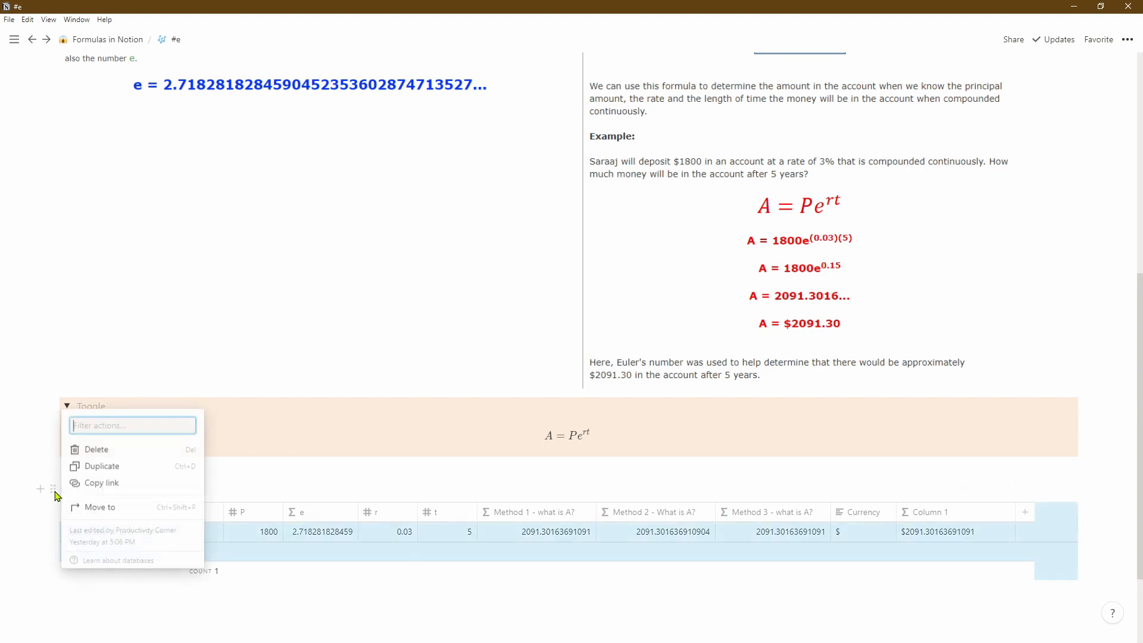
pyautogui.click(110, 466)
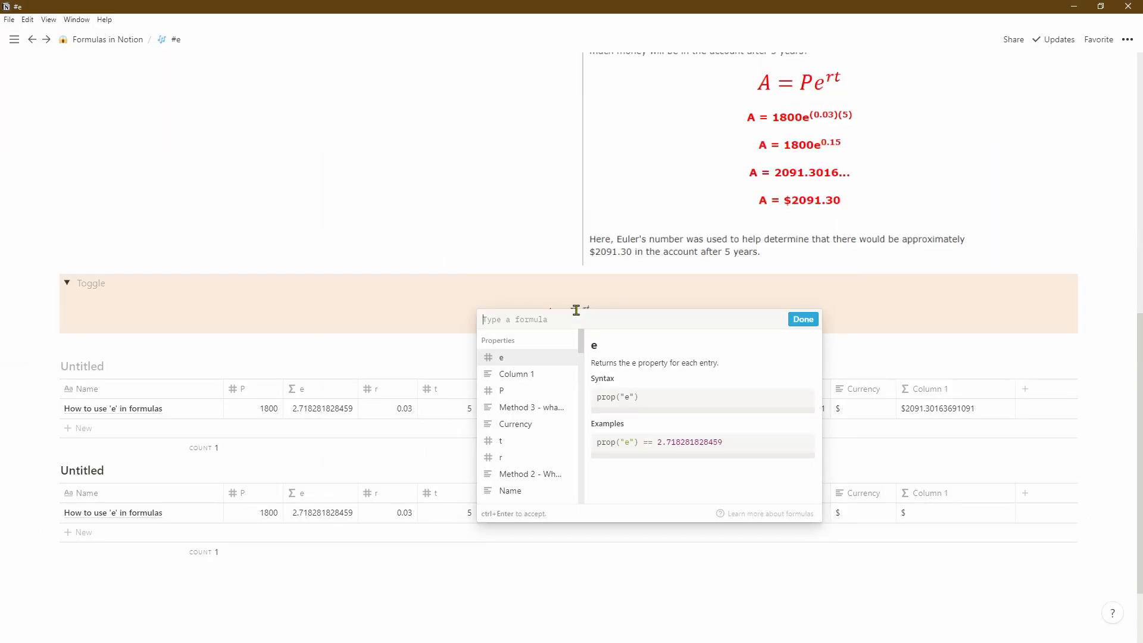
# Step: Set the duplicated table's Method 1 formula to prop("P") * e^ (prop("r")*prop("t"))
pyautogui.click(540, 391)
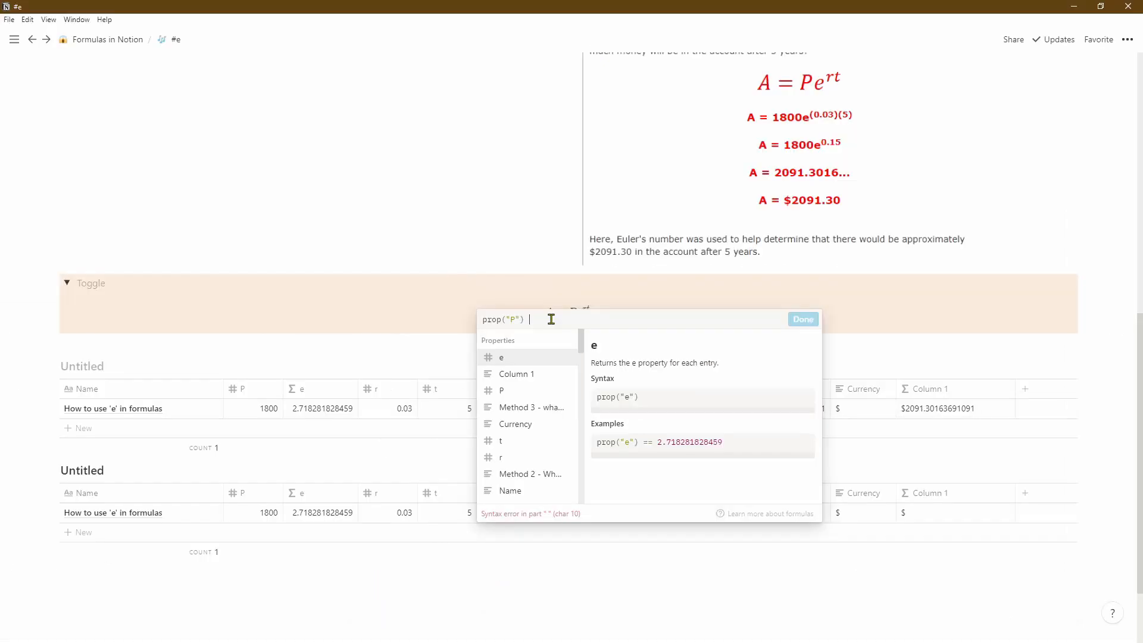
pyautogui.write('* ')
pyautogui.write('e')
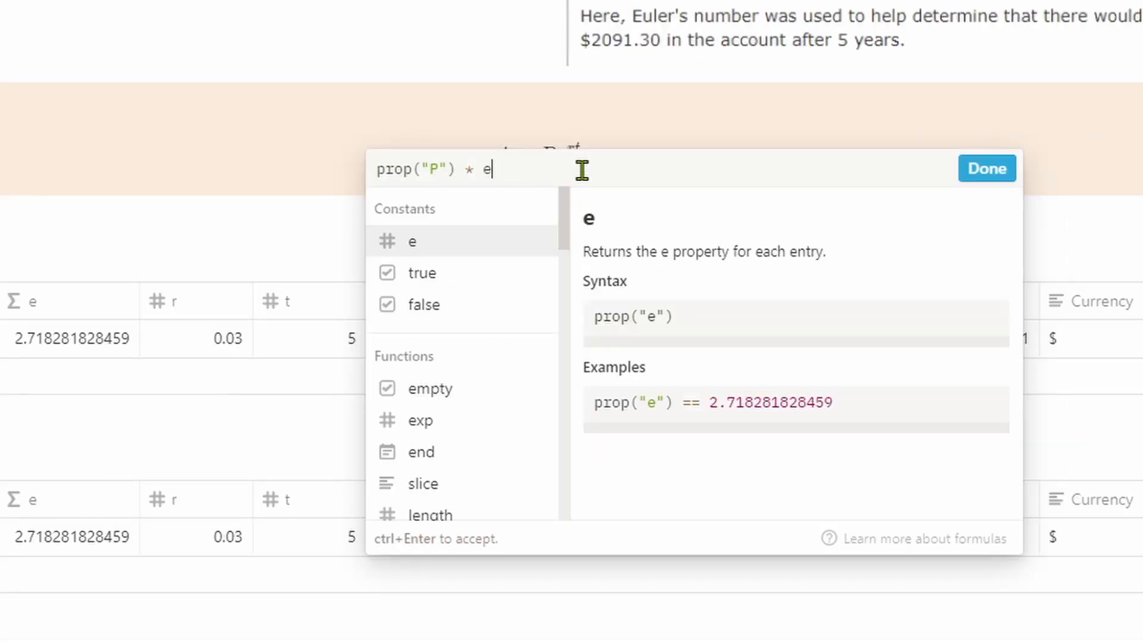
pyautogui.write('^ (')
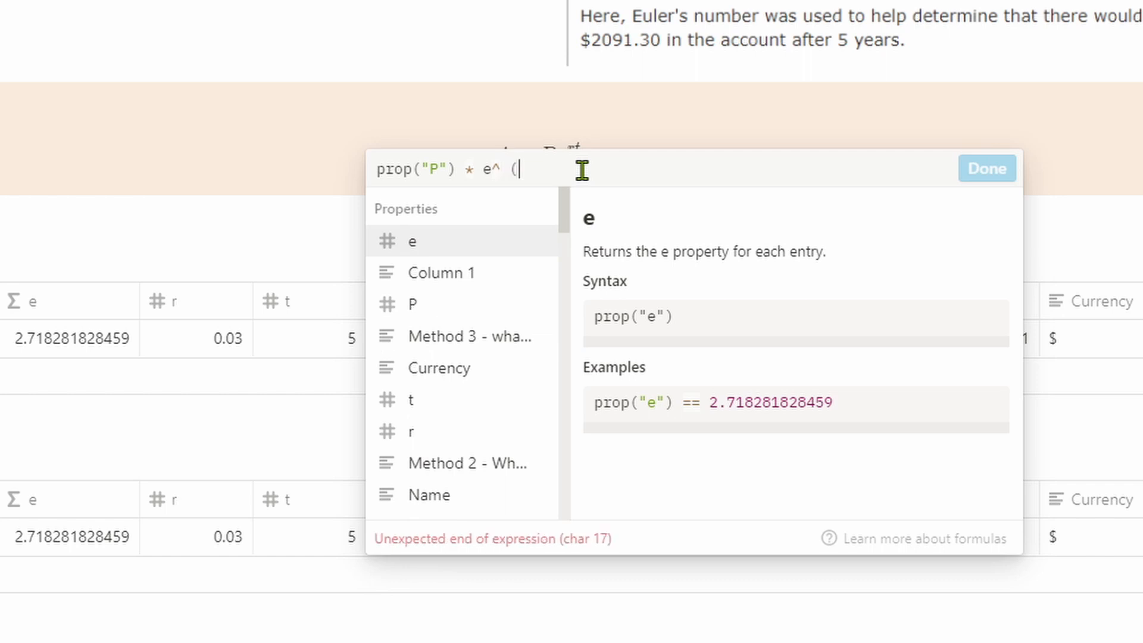
pyautogui.click(467, 437)
pyautogui.write('*')
pyautogui.click(468, 405)
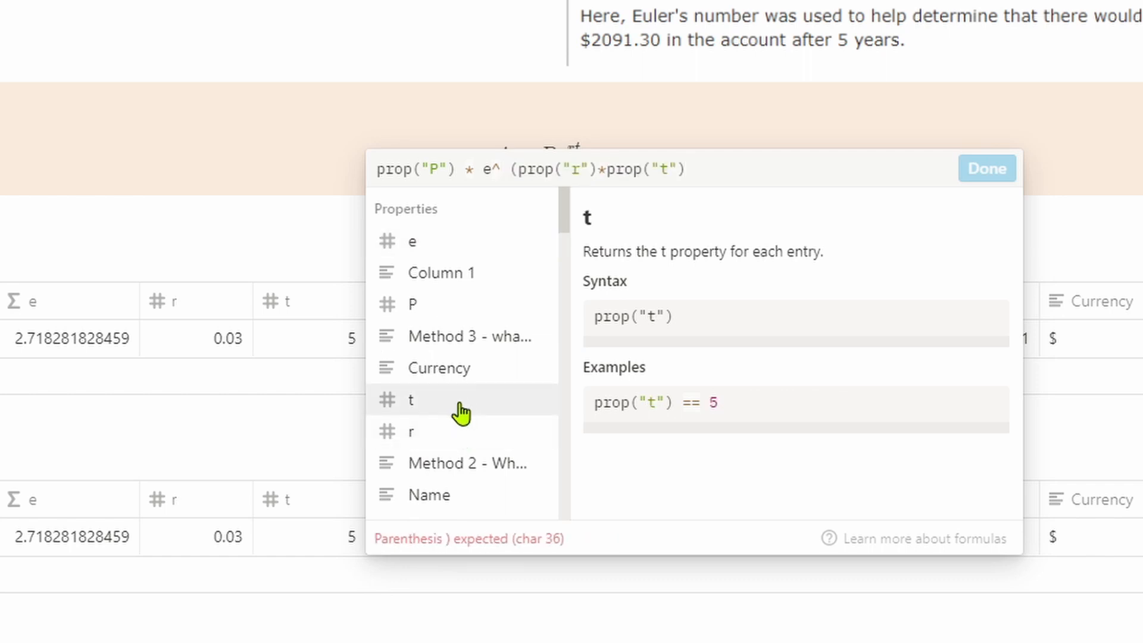
pyautogui.write(')')
pyautogui.click(984, 174)
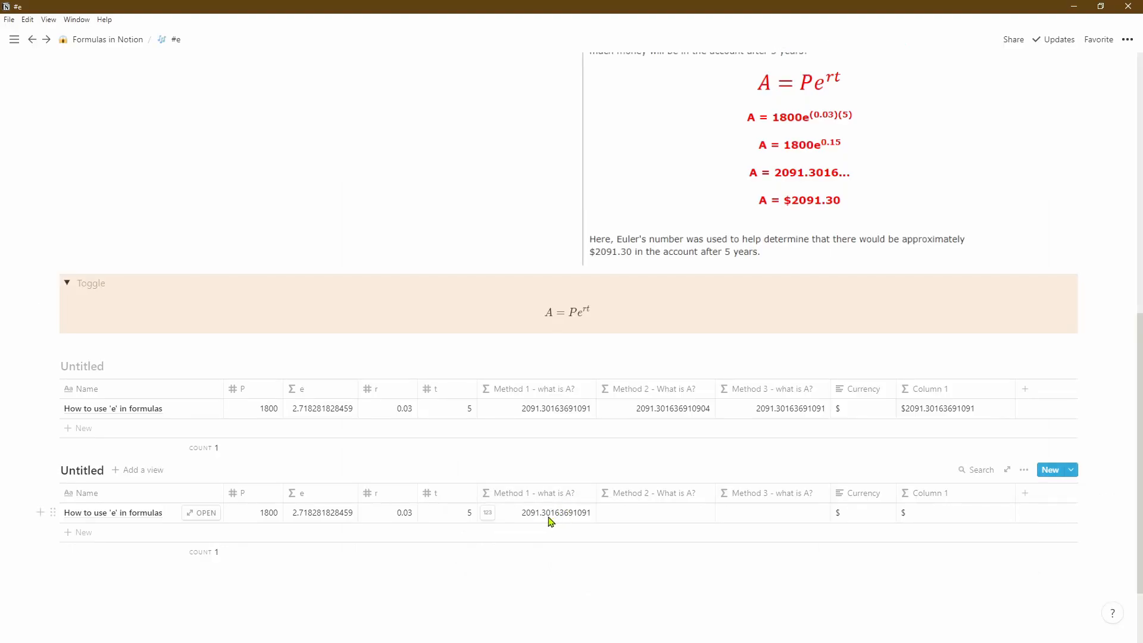
# Step: Try the number 2.718281782459 in place of the constant e in the duplicated table's Method 1 formula
pyautogui.click(556, 409)
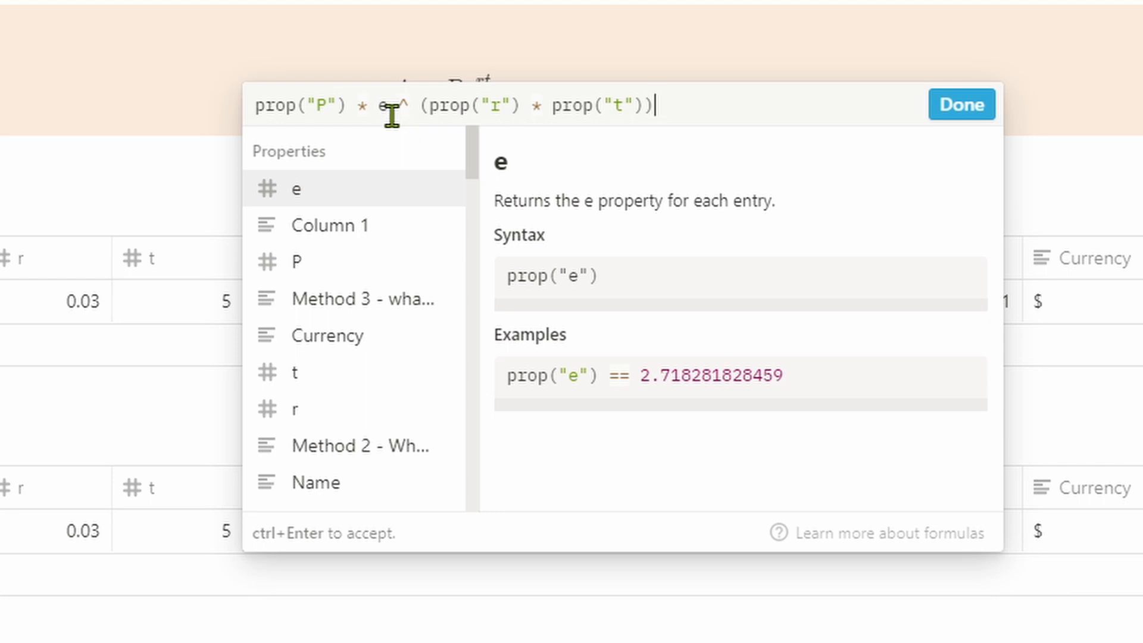
pyautogui.doubleClick(382, 105)
pyautogui.write('2.')
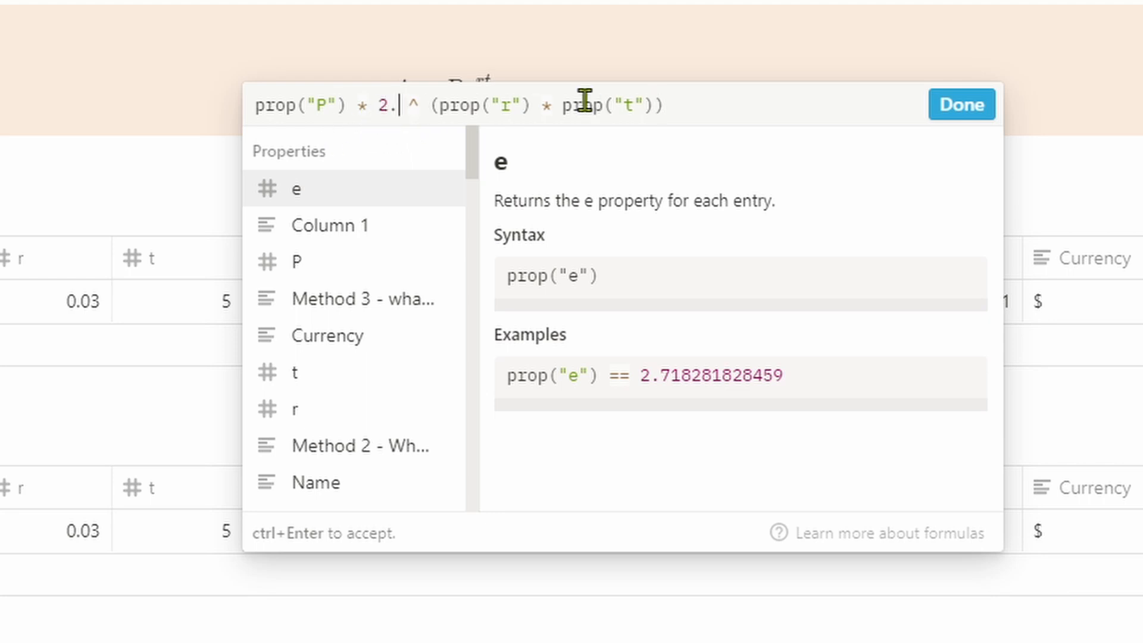
pyautogui.write('71')
pyautogui.write('828')
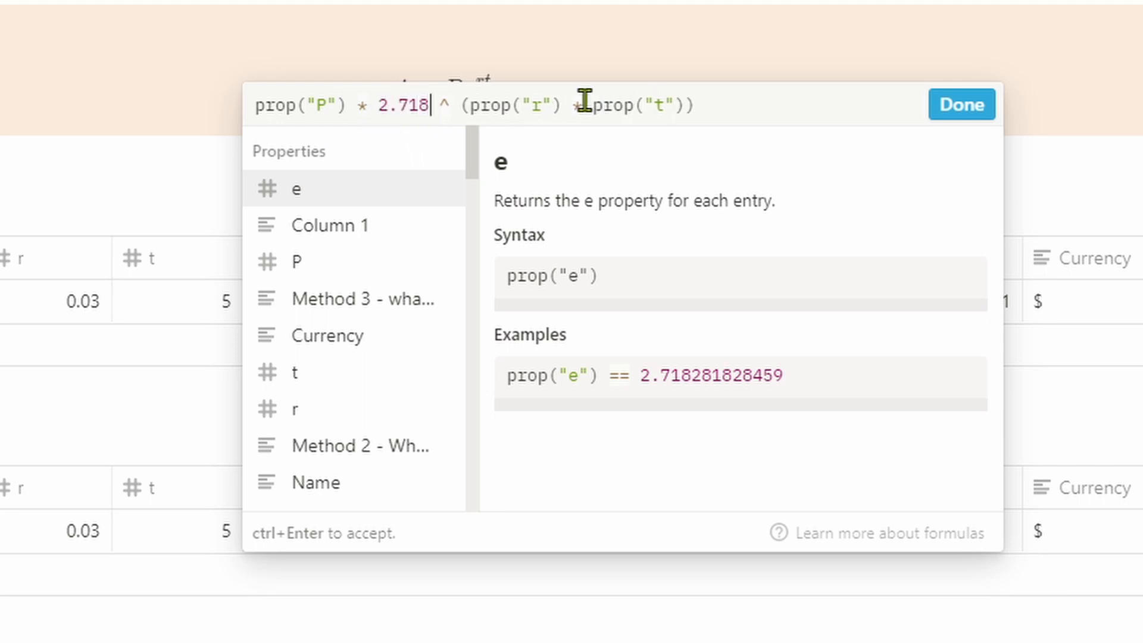
pyautogui.write('178245')
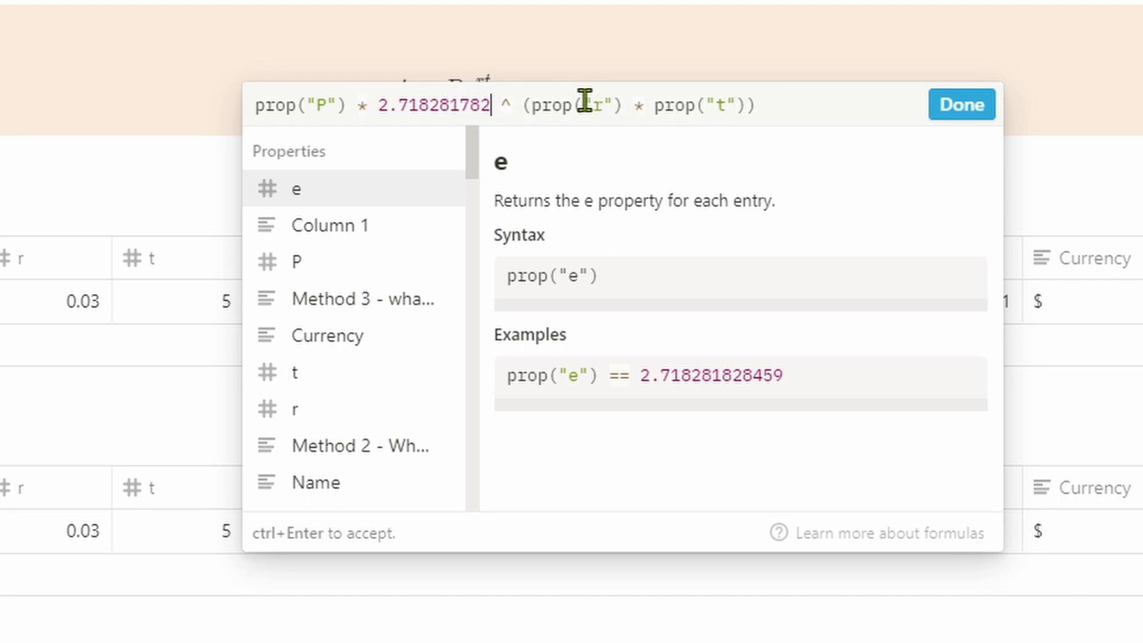
pyautogui.write('9')
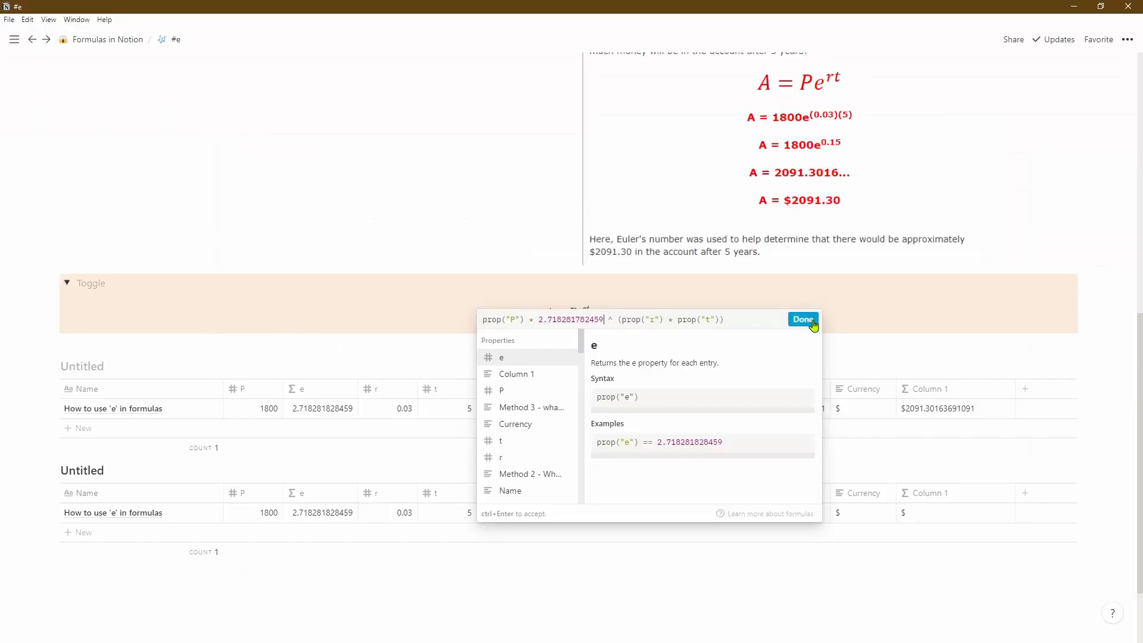
pyautogui.click(977, 106)
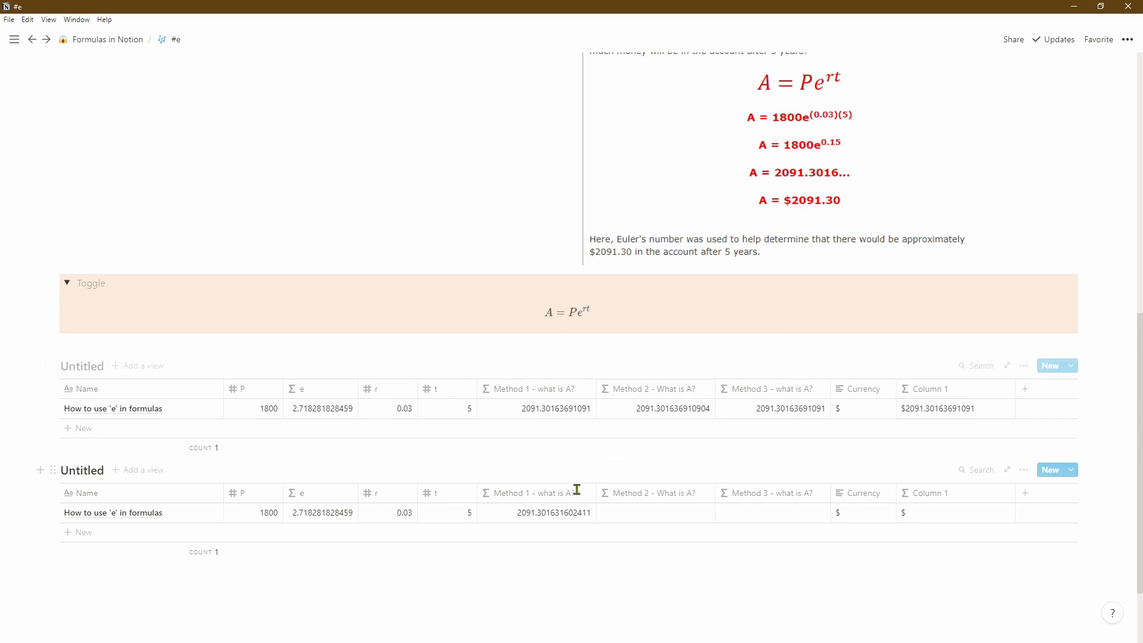
# Step: Restore the constant e in place of the numeric value in the duplicated table's Method 1 formula
pyautogui.click(557, 519)
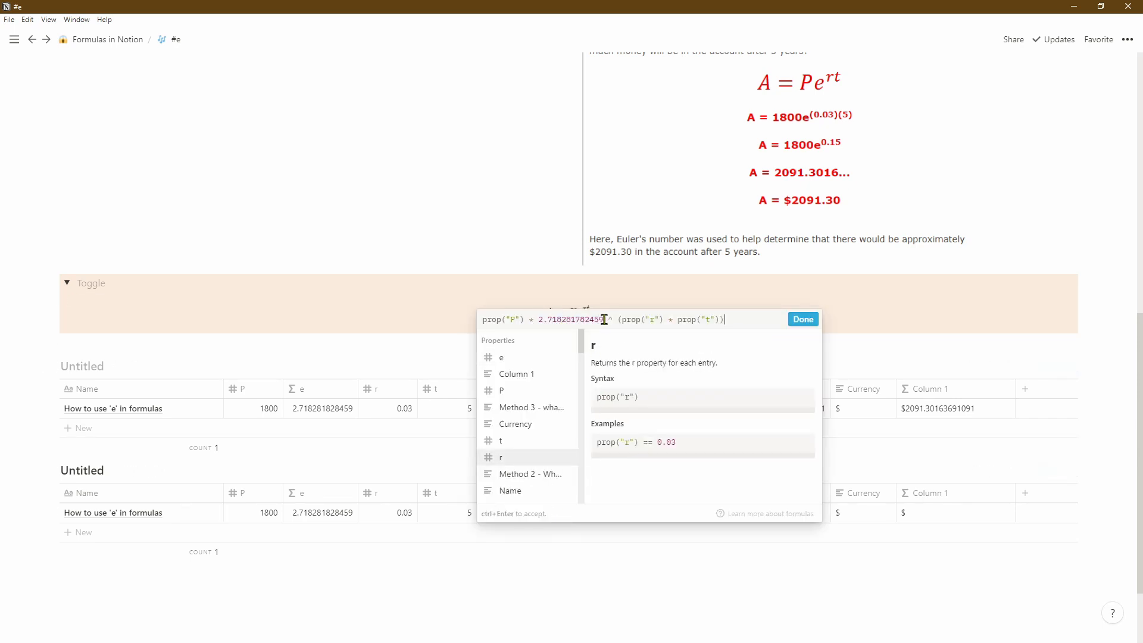
pyautogui.moveTo(605, 320); pyautogui.dragTo(538, 319)
pyautogui.write('e')
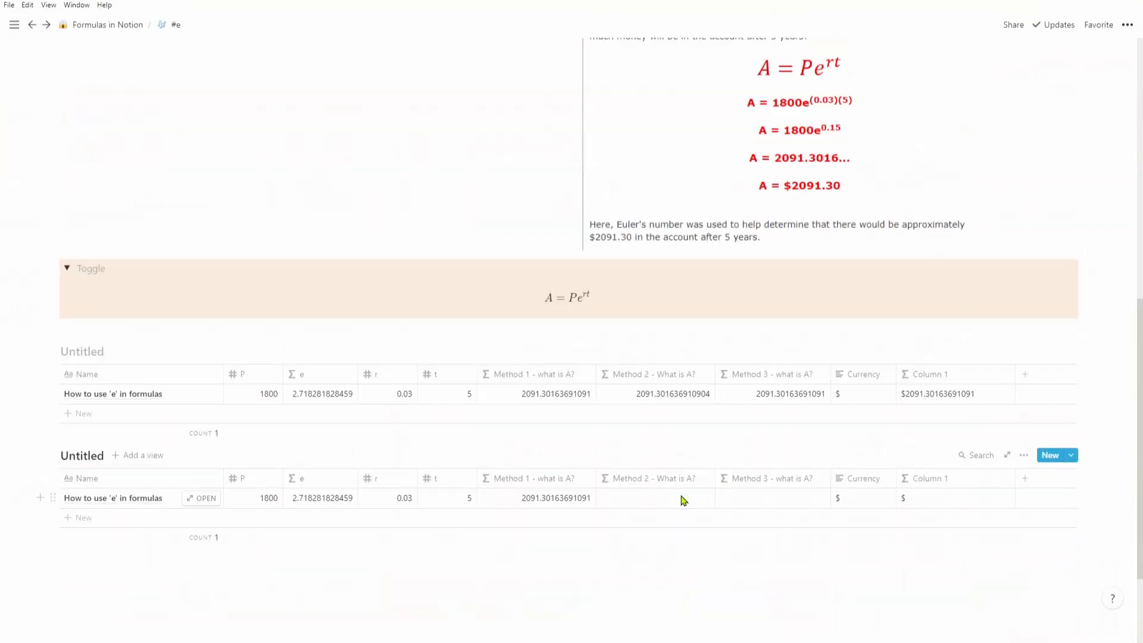
# Step: Set the duplicated table's Method 2 formula to prop("P") * prop("e") ^ (prop("r")*prop("t"))
pyautogui.click(682, 513)
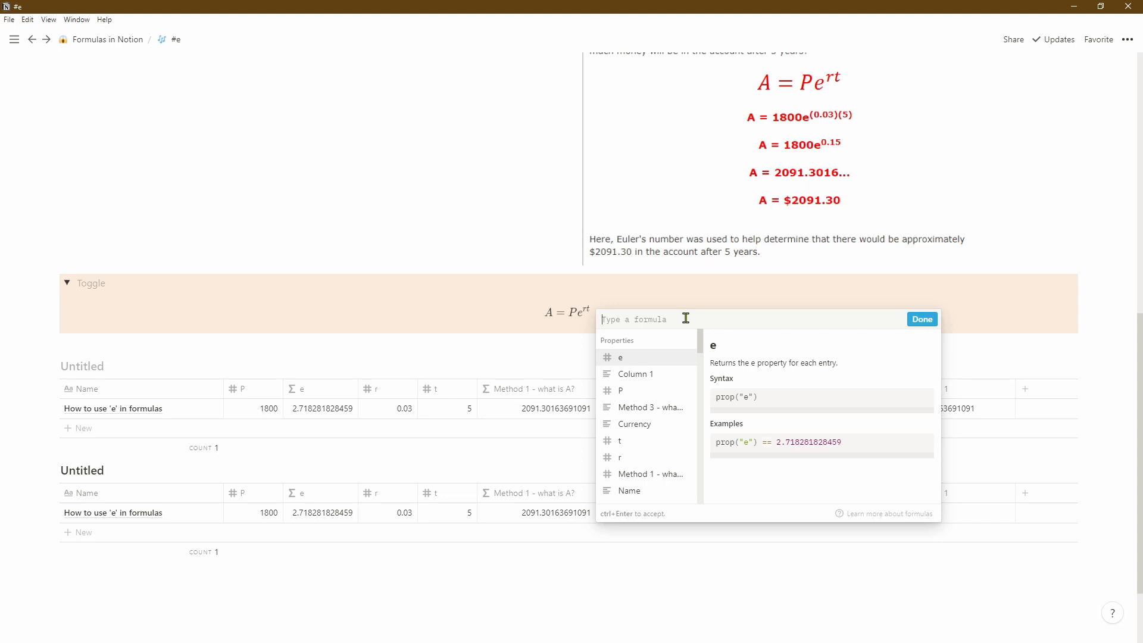
pyautogui.click(665, 390)
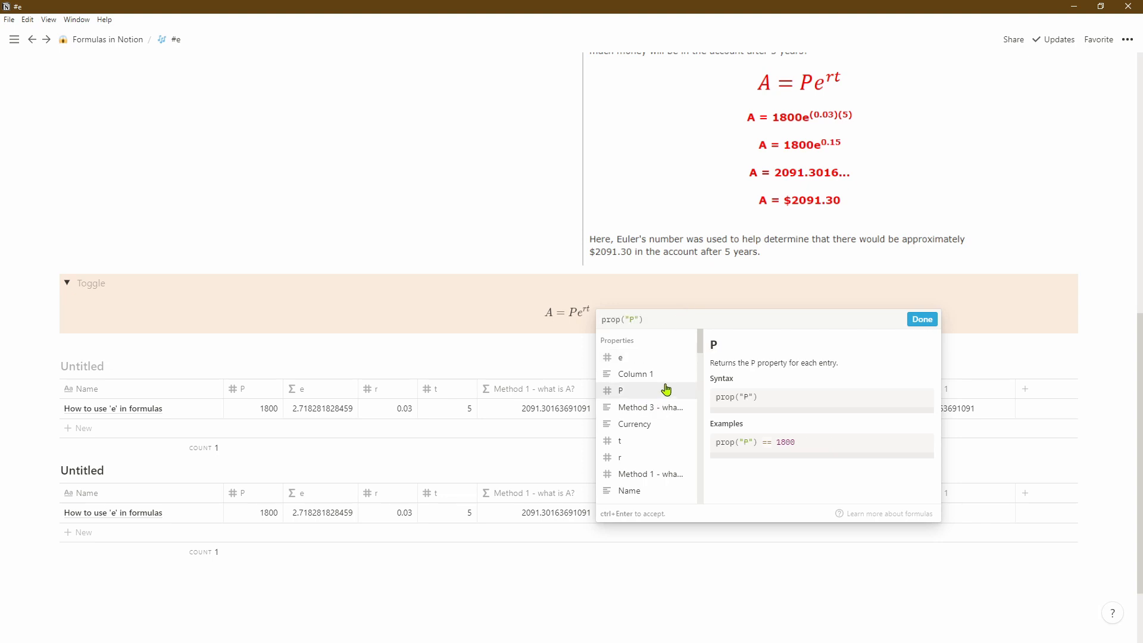
pyautogui.write('*')
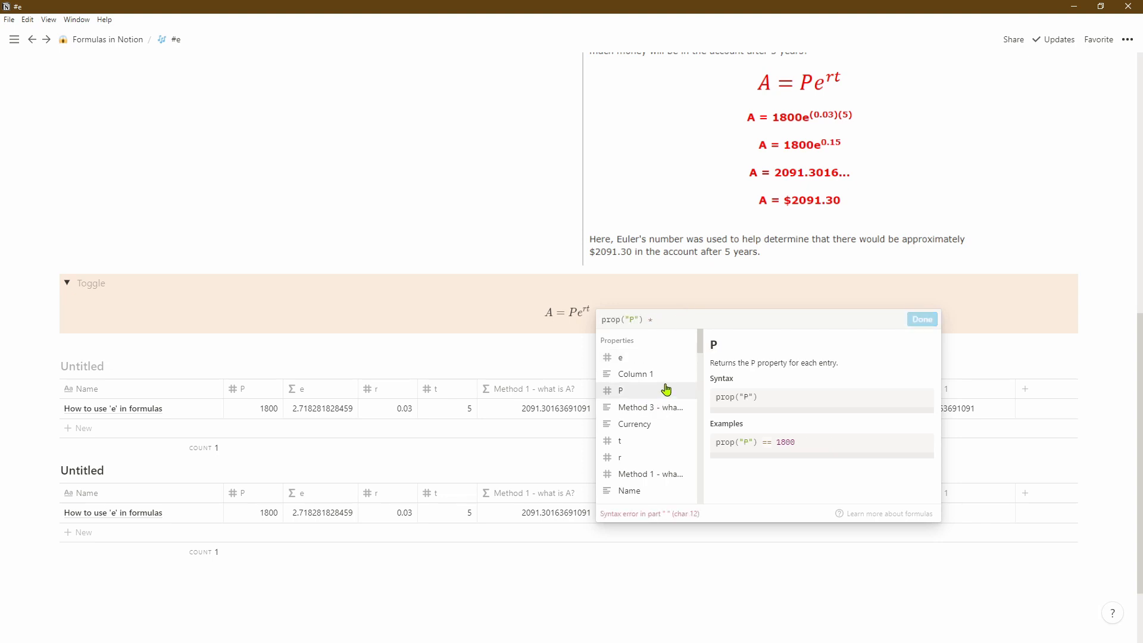
pyautogui.click(667, 358)
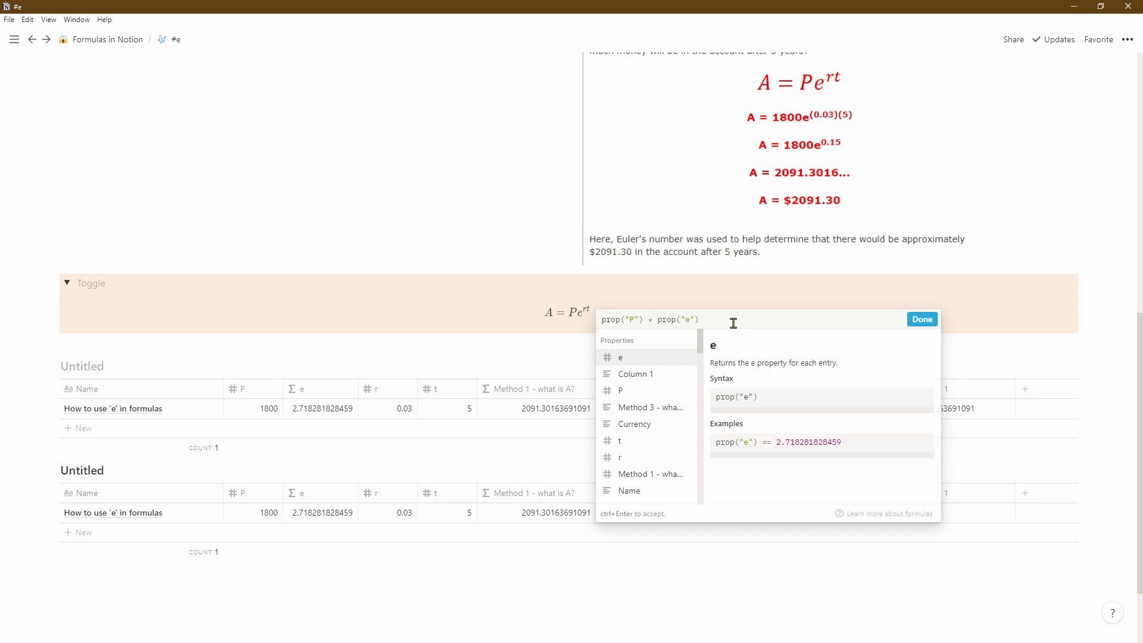
pyautogui.write('^ ')
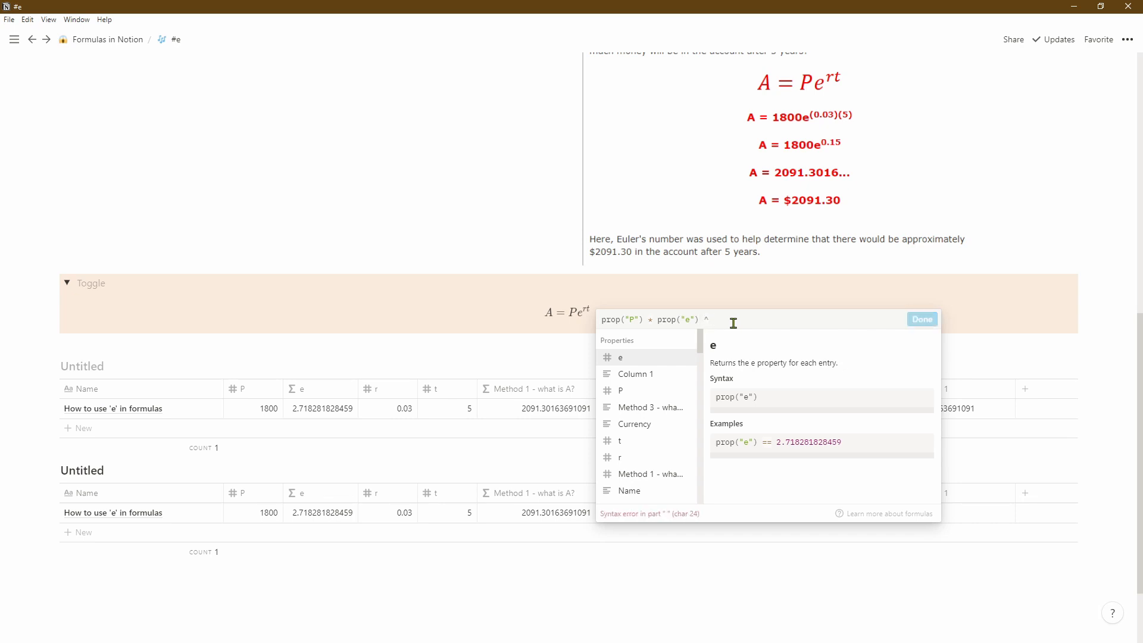
pyautogui.write('(')
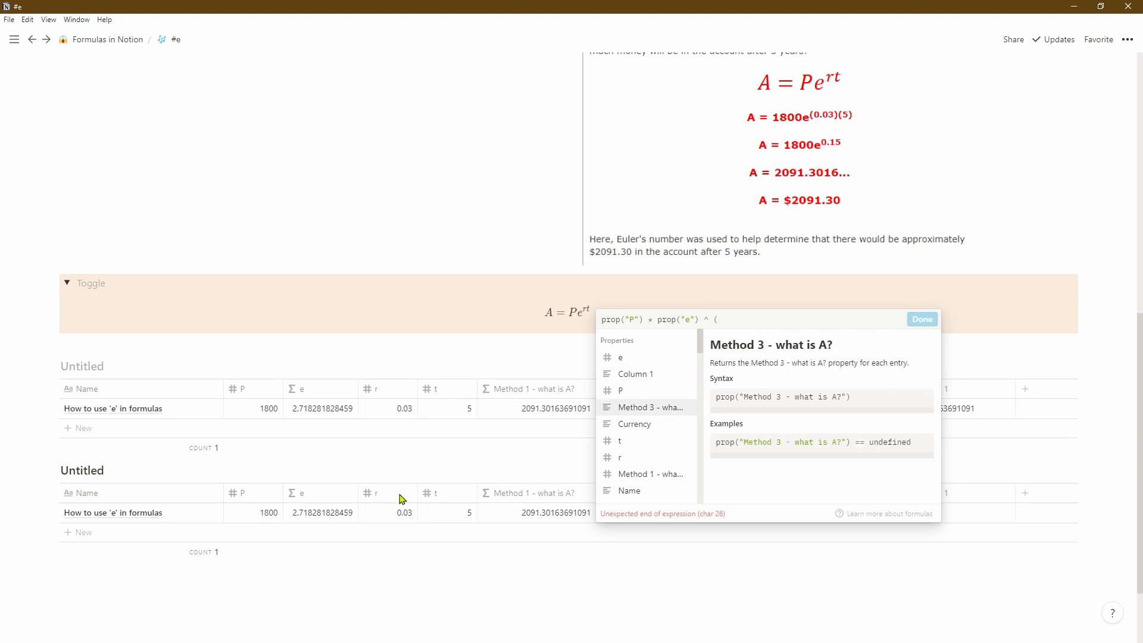
pyautogui.click(642, 457)
pyautogui.write('*')
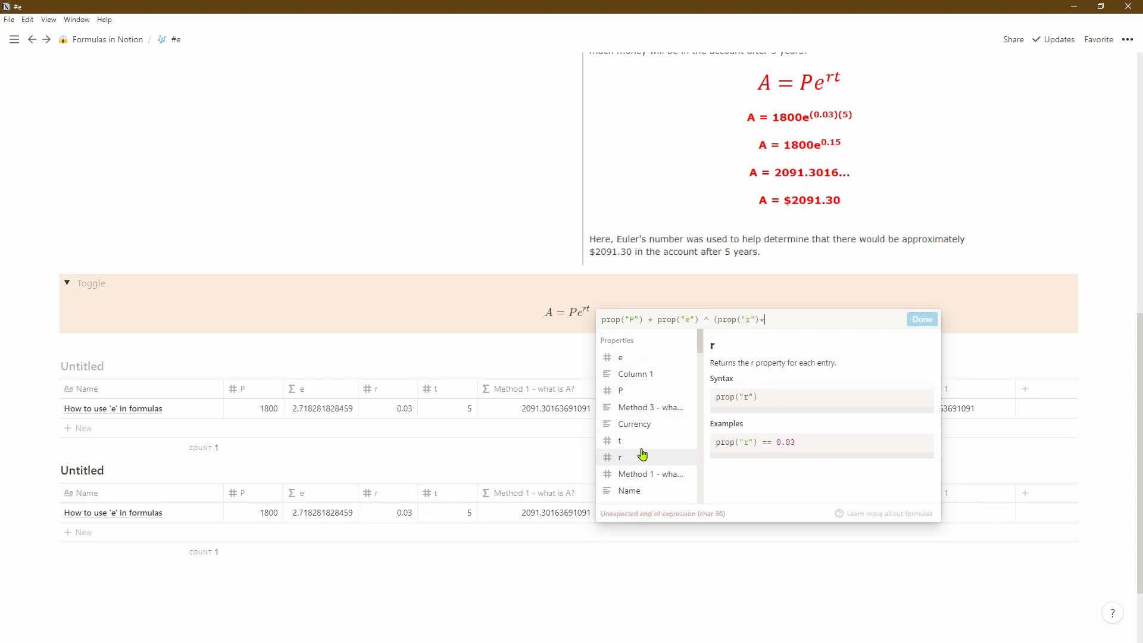
pyautogui.click(648, 445)
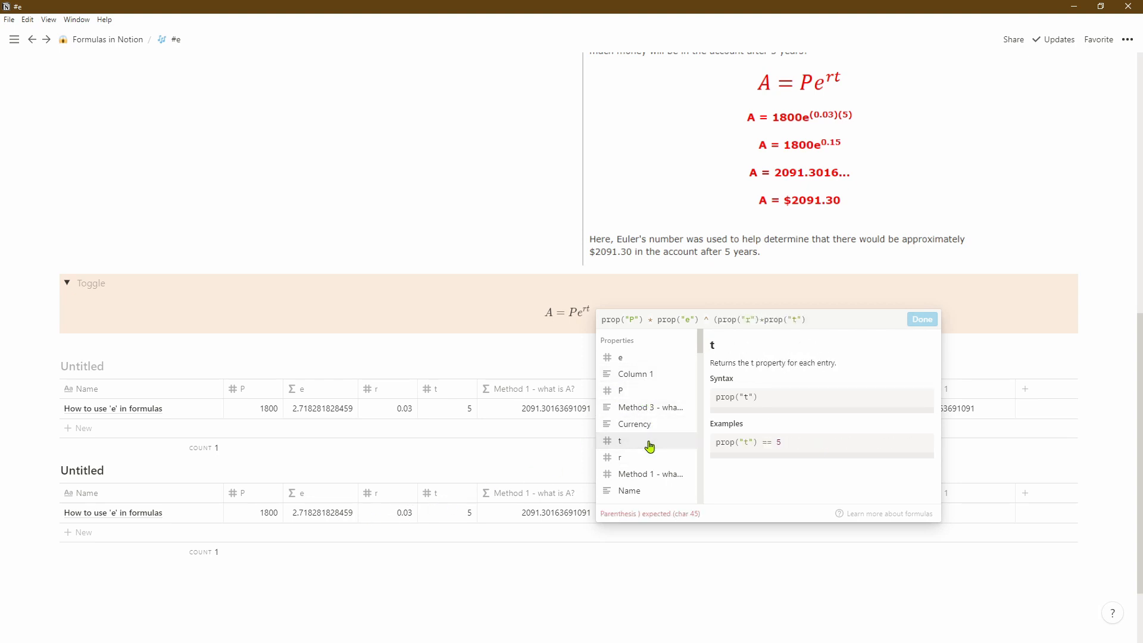
pyautogui.write(')')
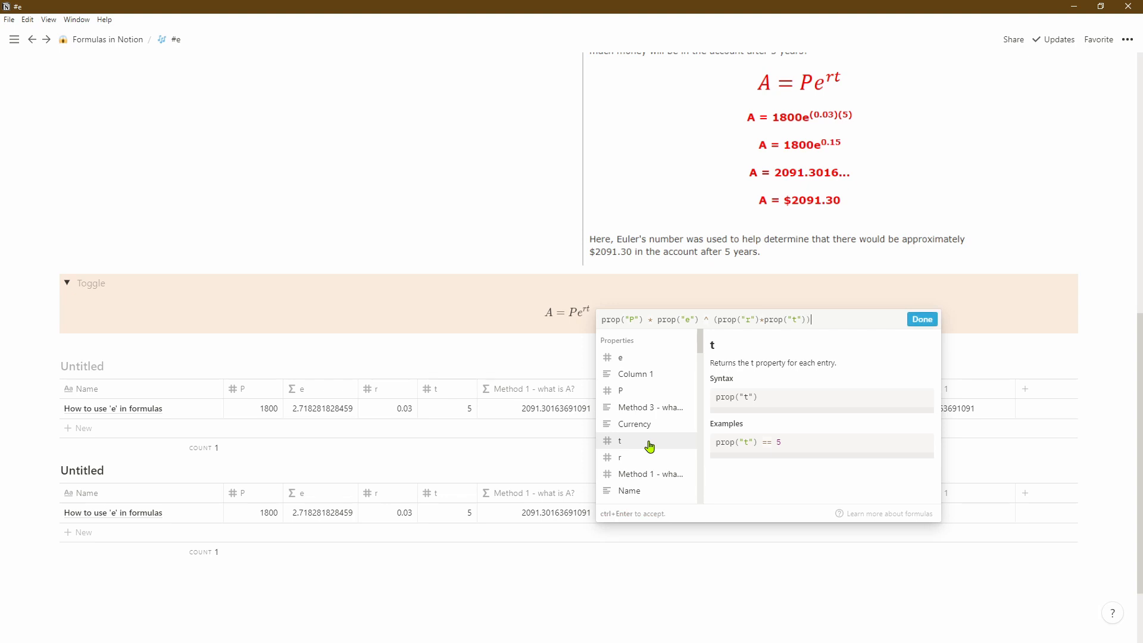
pyautogui.click(920, 320)
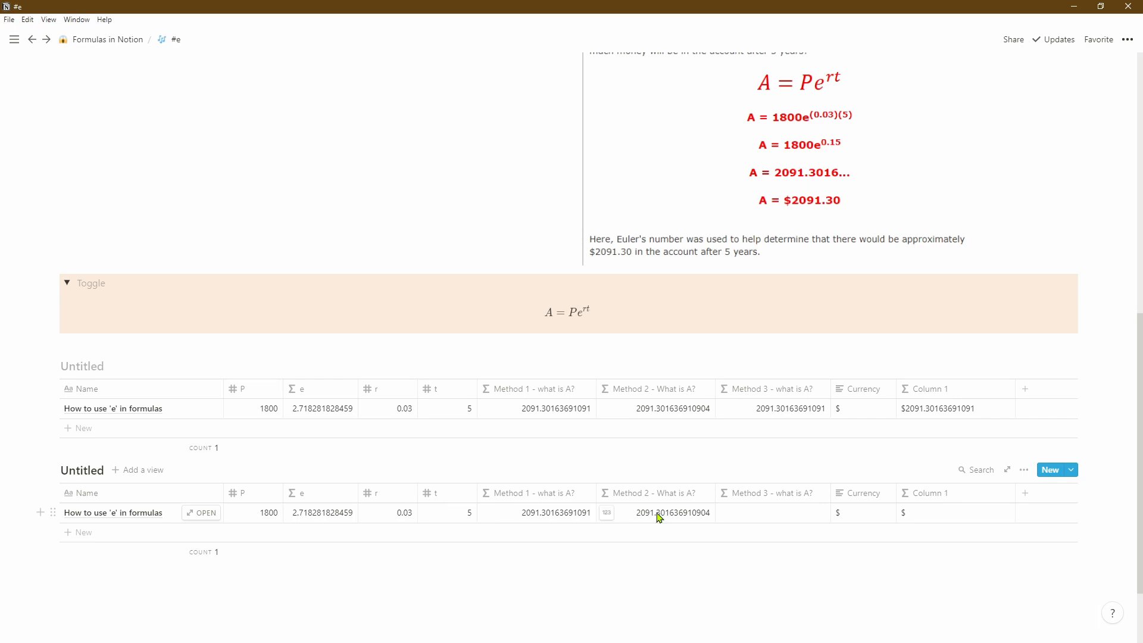
# Step: Review the formulas behind Method 1, the e property and Method 2 in the duplicated table
pyautogui.click(562, 520)
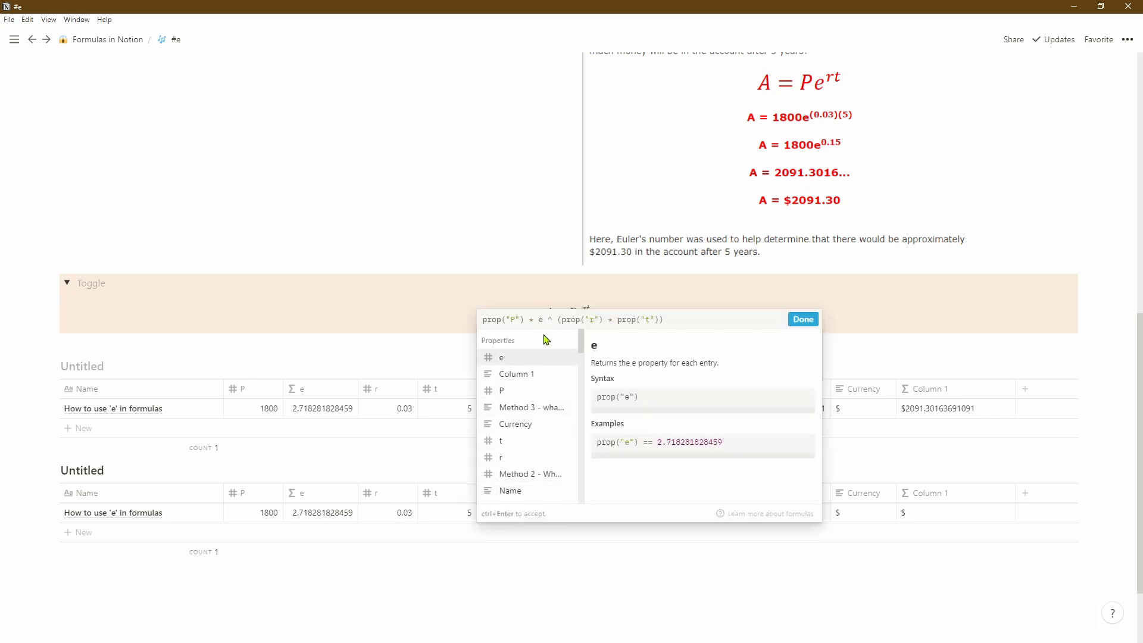
pyautogui.scroll(-3, 538, 357)
pyautogui.click(875, 467)
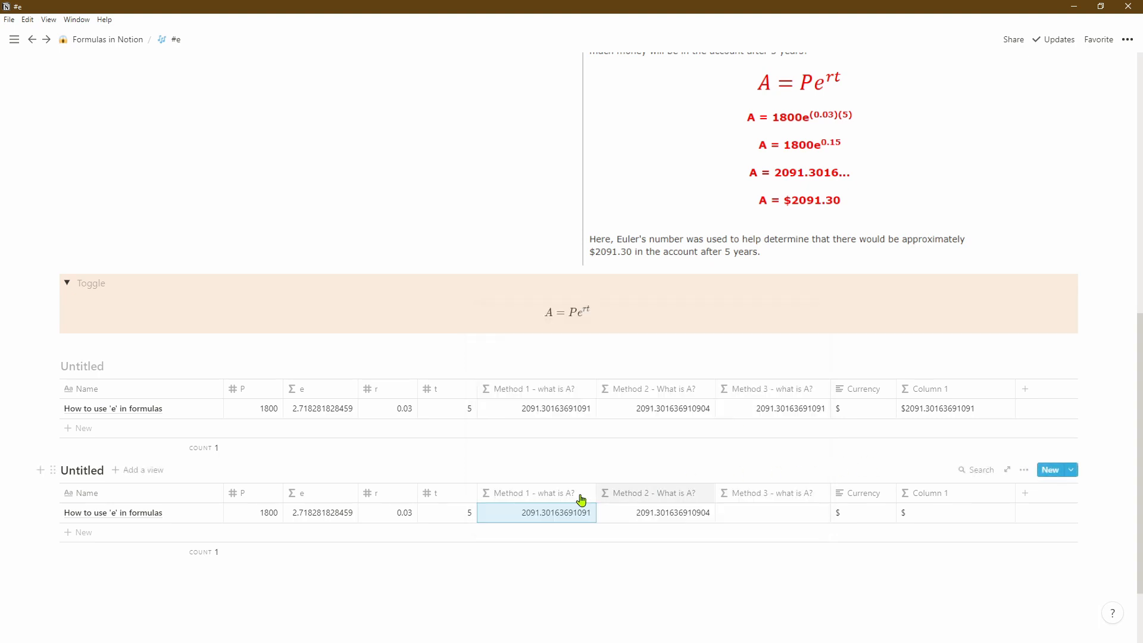
pyautogui.click(332, 511)
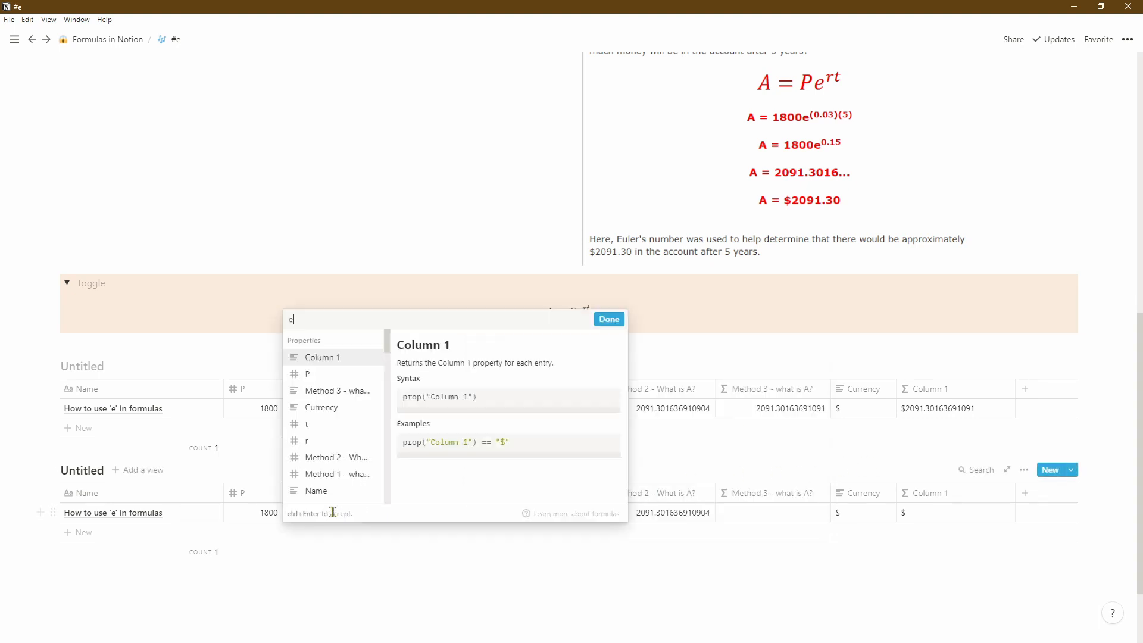
pyautogui.click(658, 512)
pyautogui.click(659, 512)
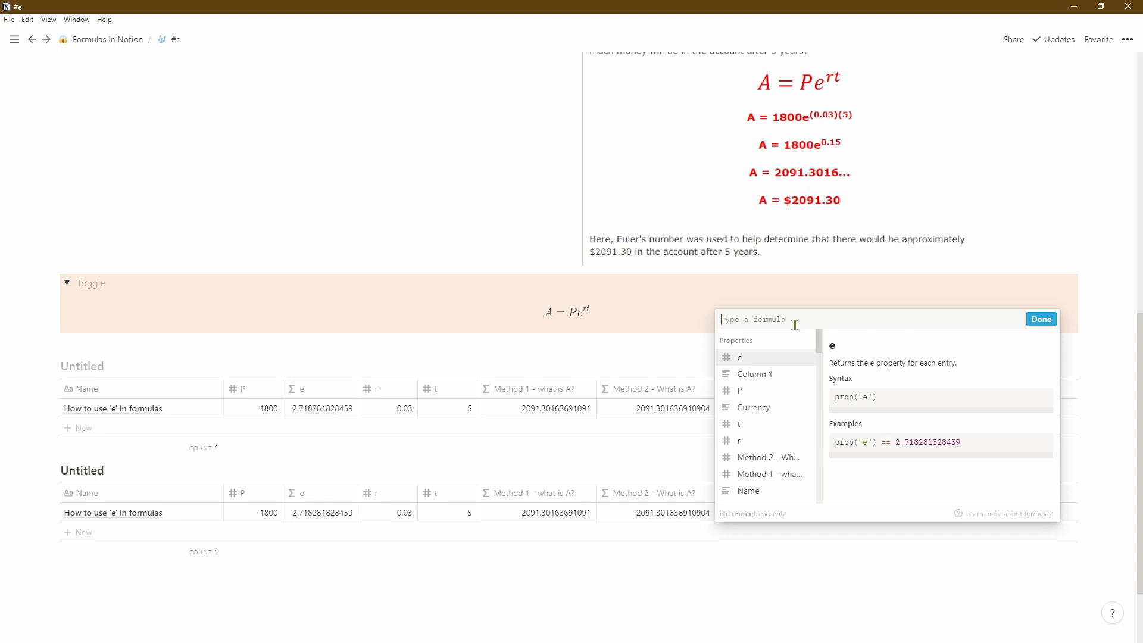
# Step: Set the duplicated table's Method 3 formula to prop("P") * exp(prop("r")*prop("t"))
pyautogui.click(754, 391)
pyautogui.write('* ')
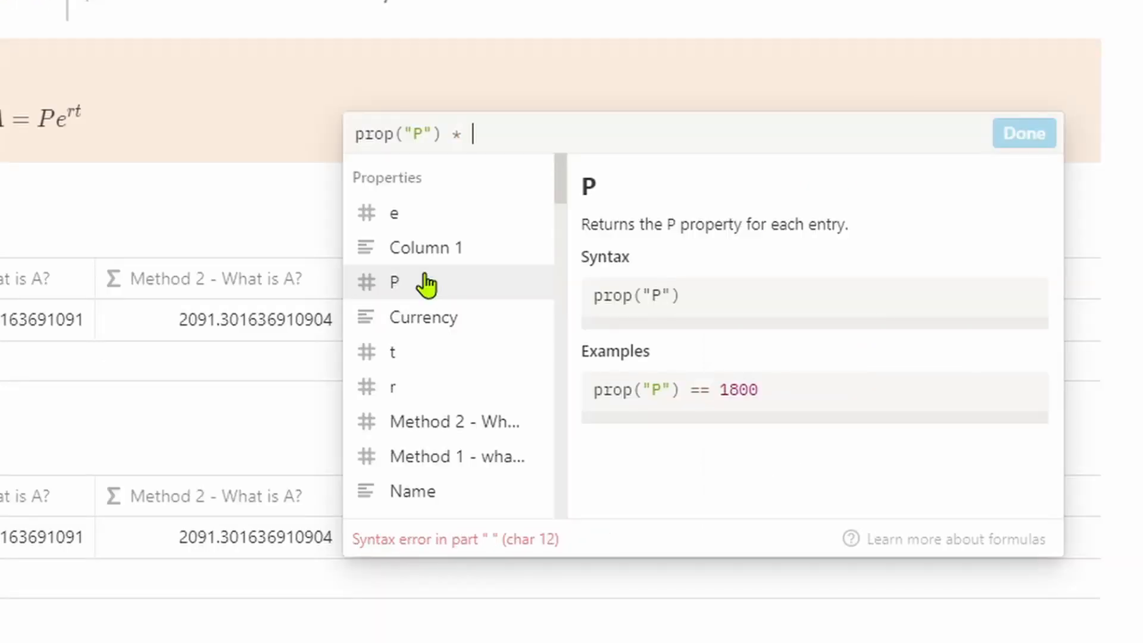
pyautogui.write('exp')
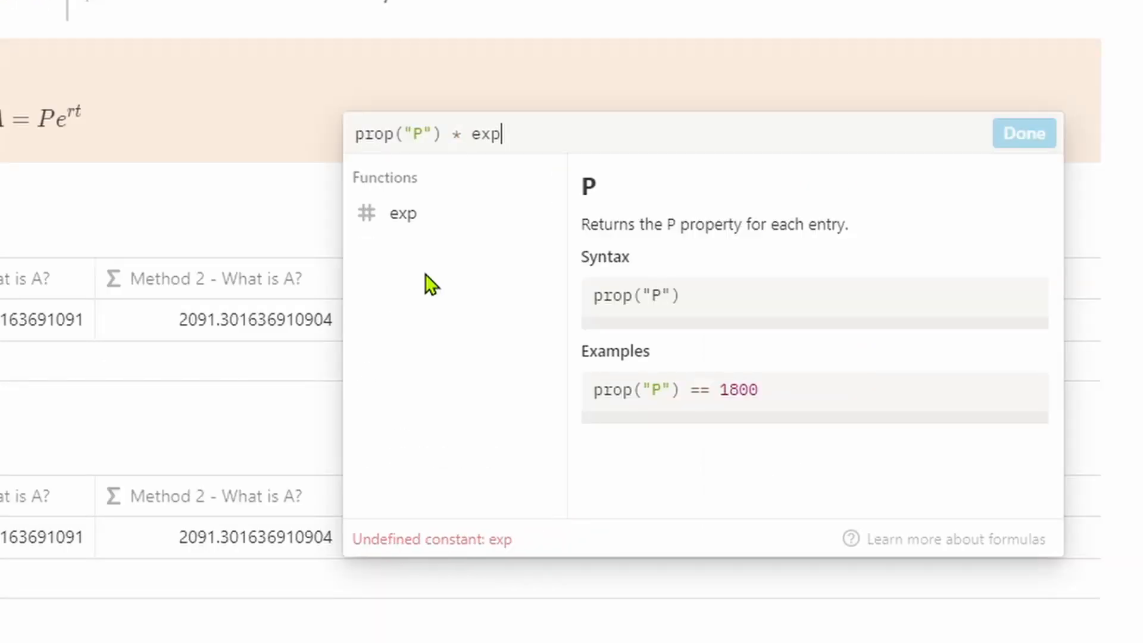
pyautogui.click(439, 217)
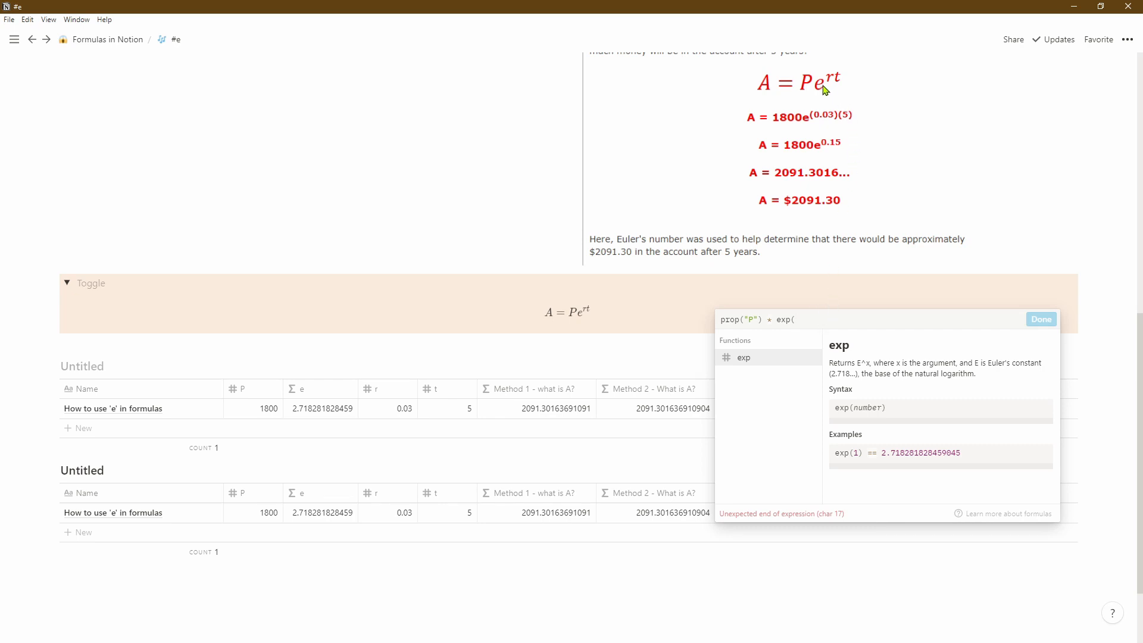
pyautogui.click(831, 323)
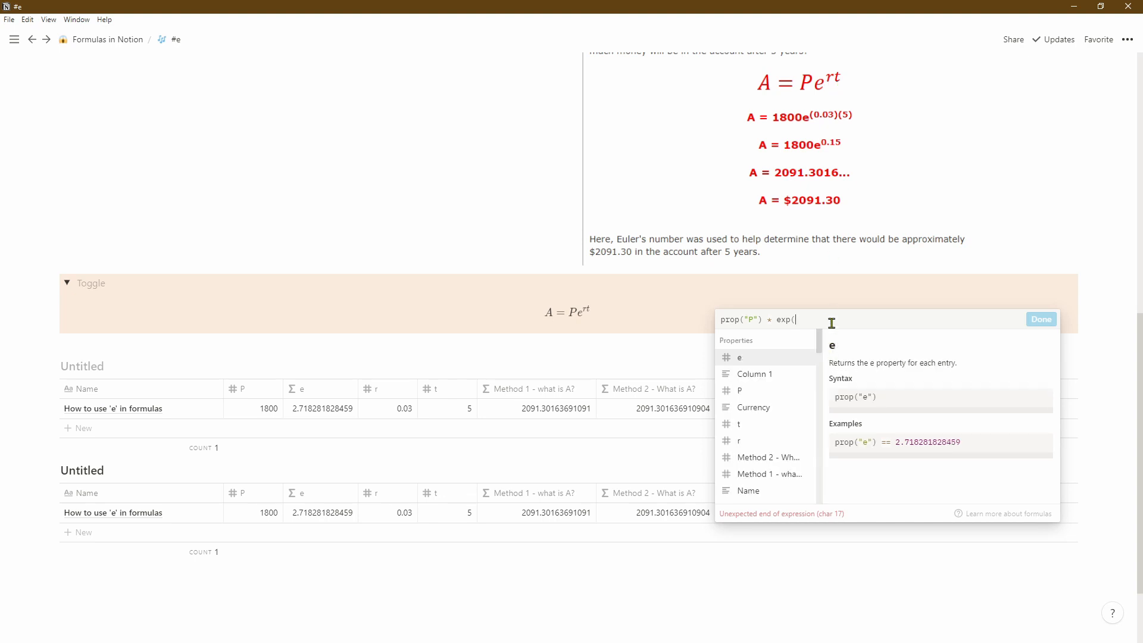
pyautogui.click(773, 441)
pyautogui.write('*')
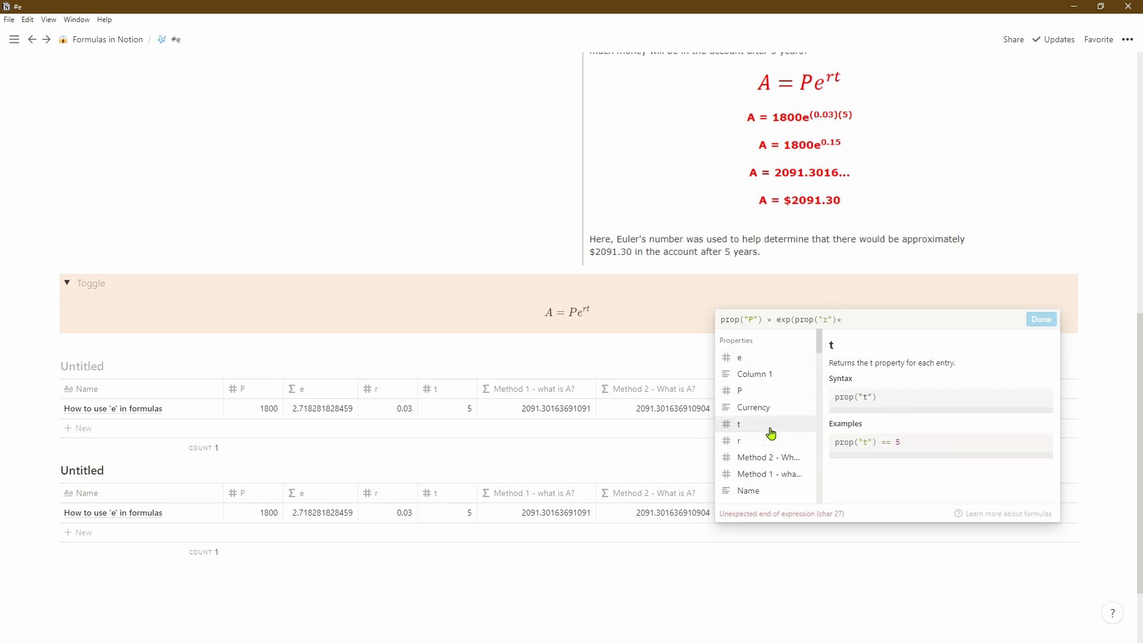
pyautogui.click(772, 432)
pyautogui.write(')')
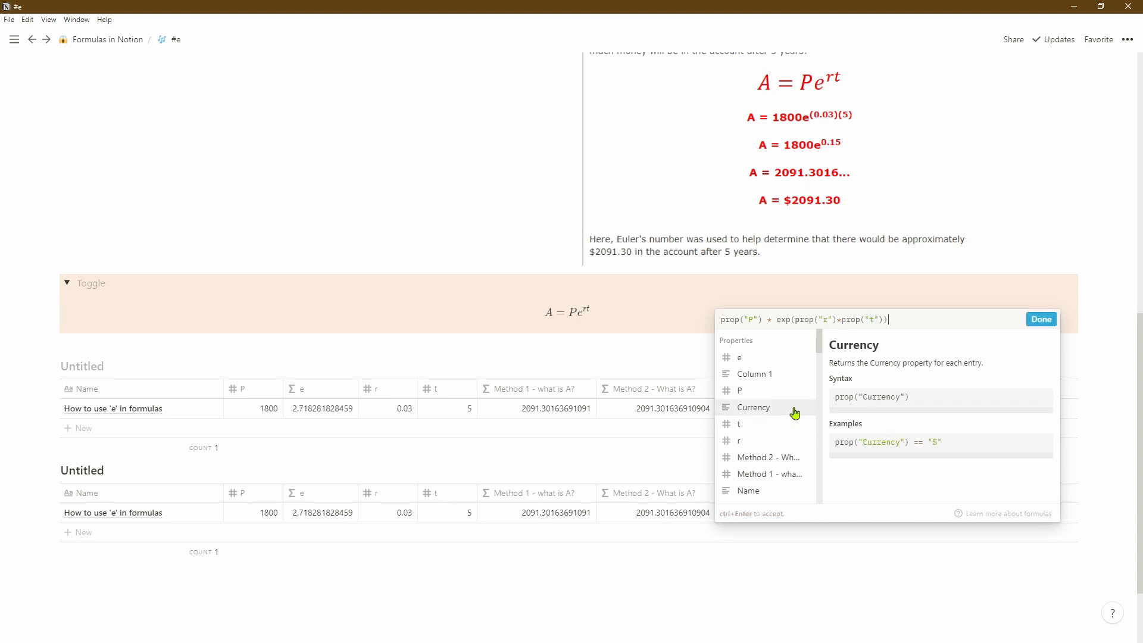
pyautogui.click(1032, 322)
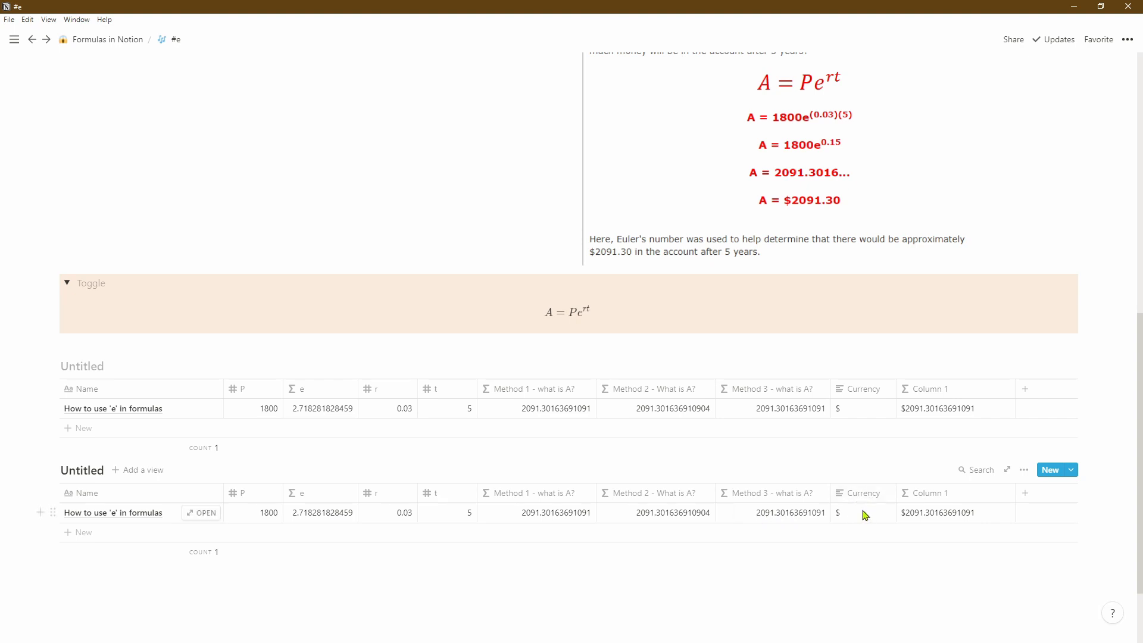
# Step: Review the formula behind Column 1 in the duplicated table and the Euler's number and compound interest notes above
pyautogui.click(923, 512)
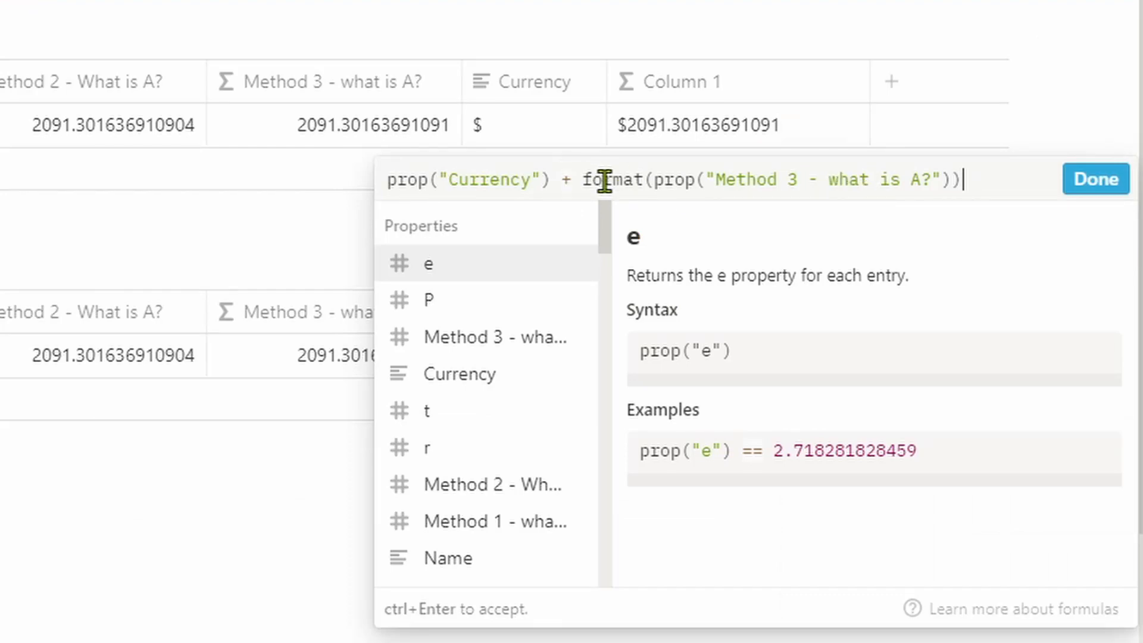
pyautogui.click(1112, 188)
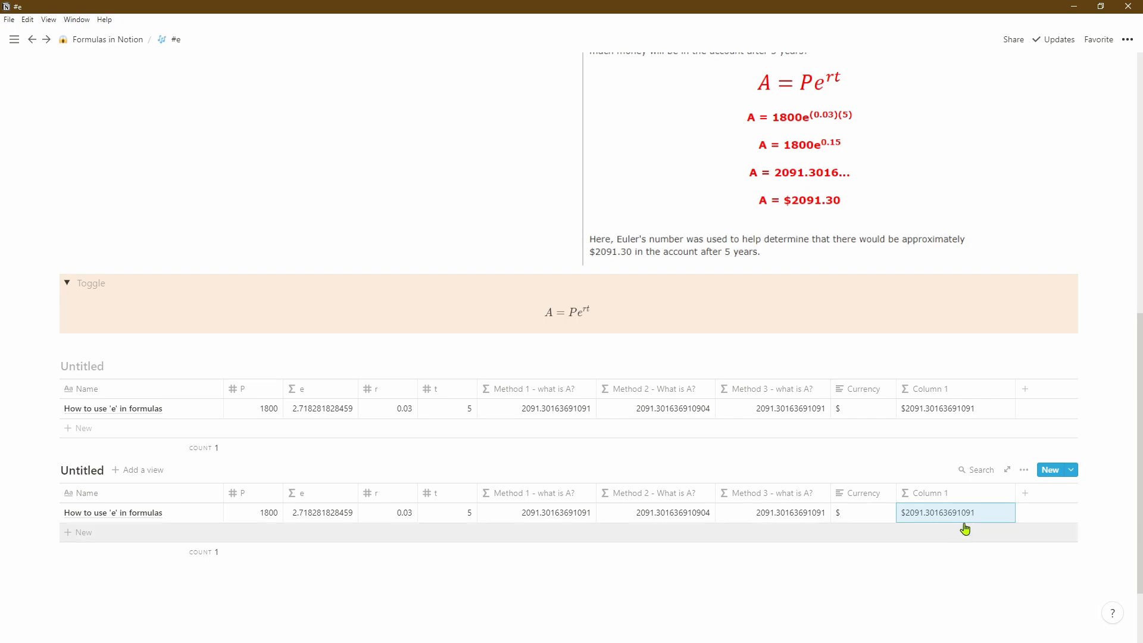
pyautogui.scroll(15, 538, 506)
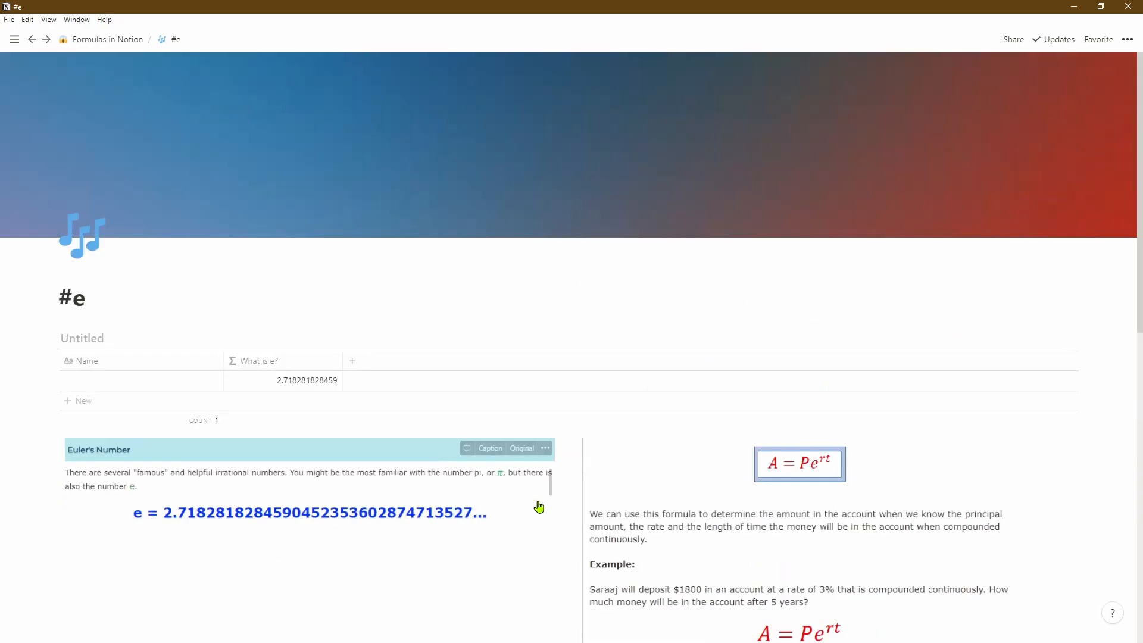
pyautogui.scroll(-3, 742, 488)
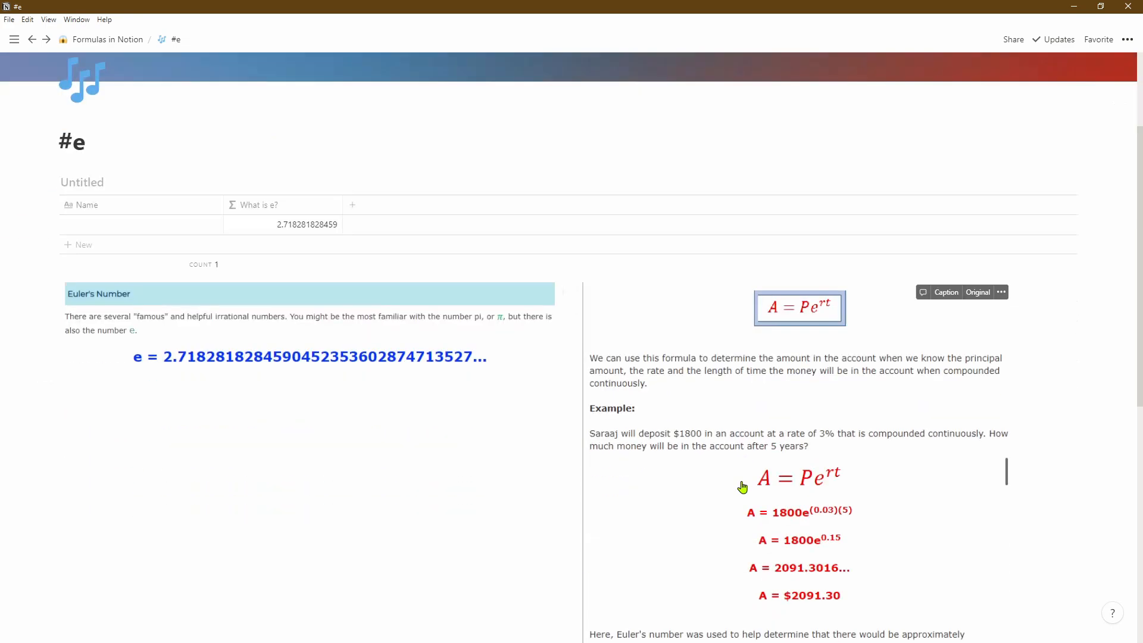